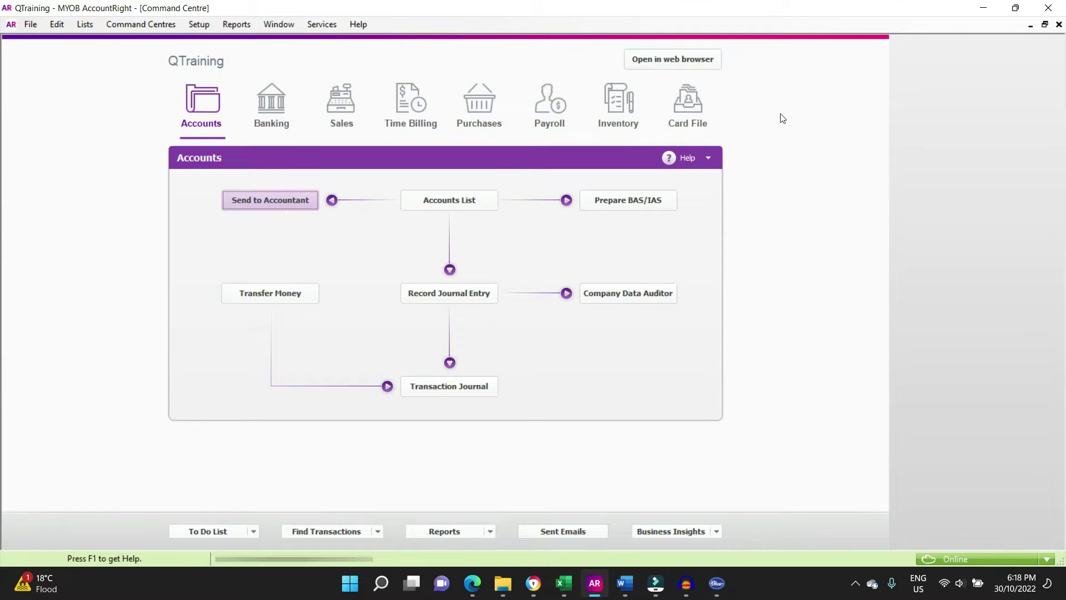
Step: Open the sole employee's card from the Cards List in Card File
{"action": "left_click", "coordinate": [687, 116]}
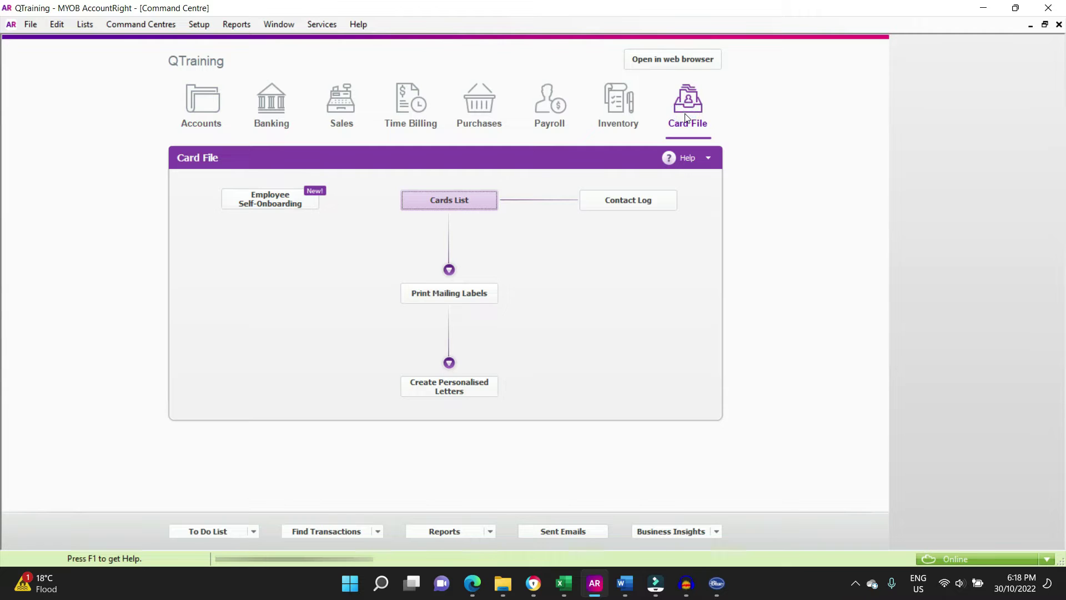
{"action": "left_click", "coordinate": [472, 207]}
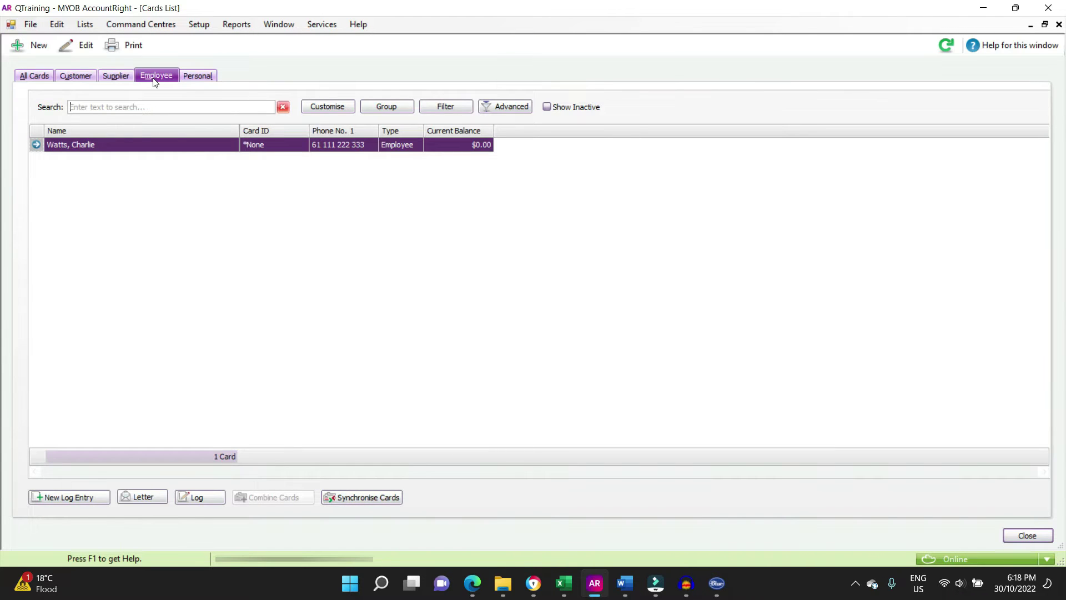
{"action": "left_click", "coordinate": [35, 145]}
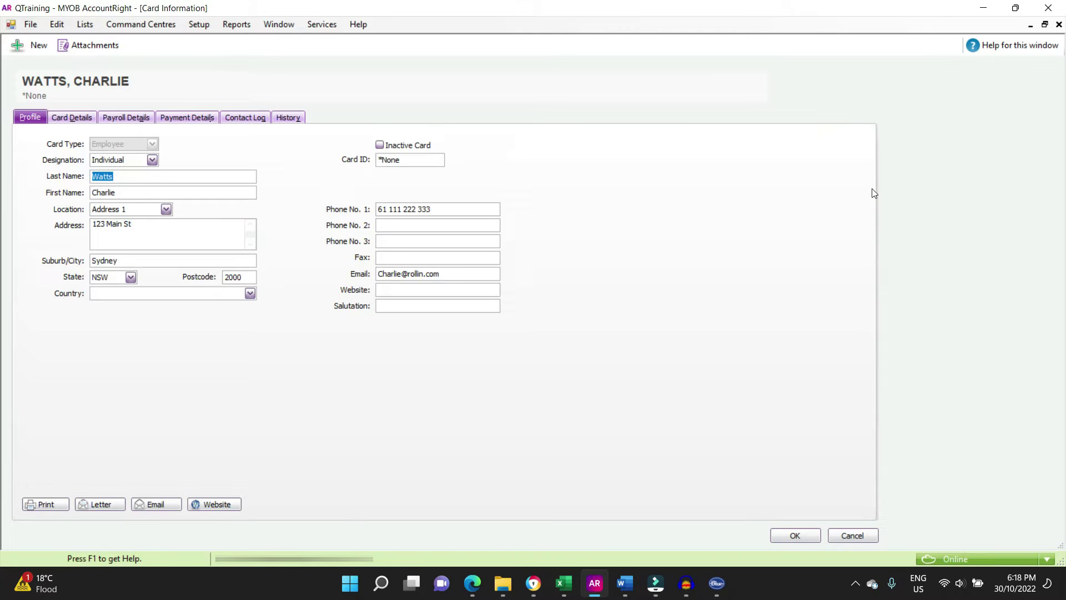
Step: On the card's Payroll Details Superannuation tab, choose Australian Super as the superannuation fund
{"action": "left_click", "coordinate": [125, 117]}
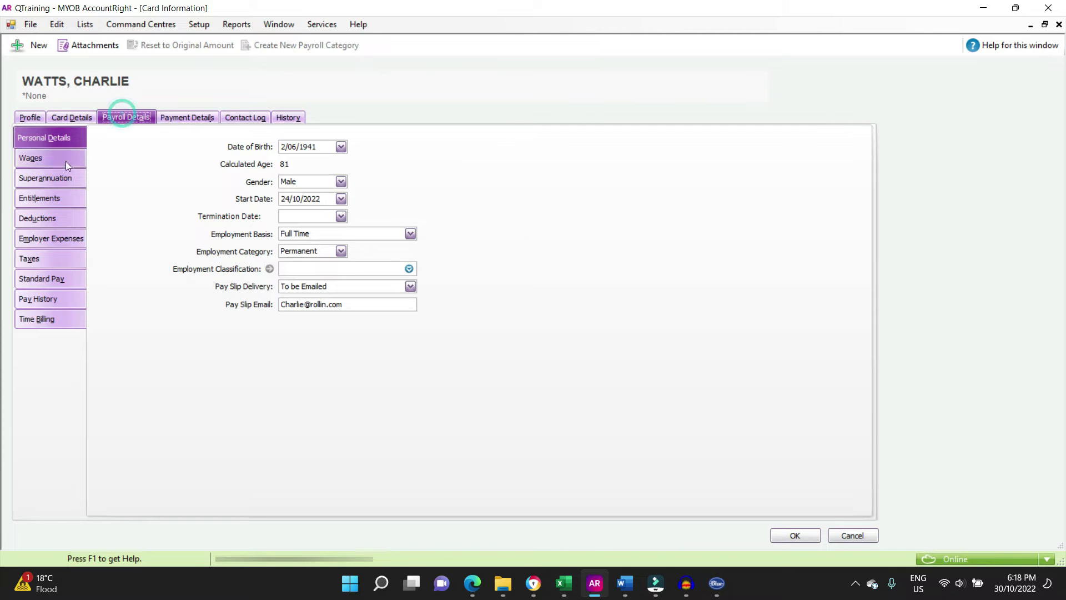
{"action": "left_click", "coordinate": [54, 180]}
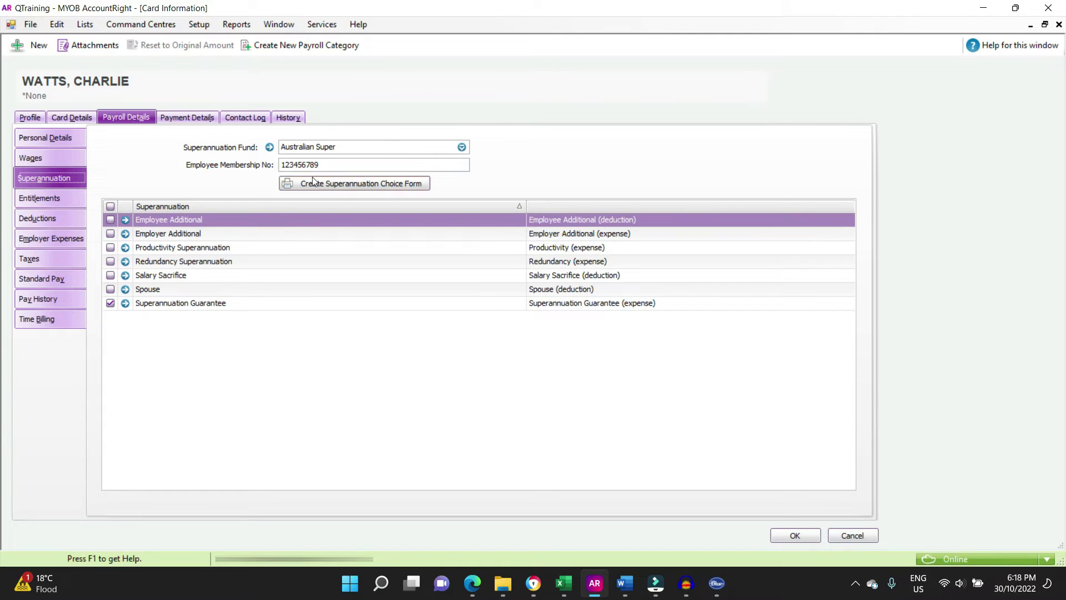
{"action": "left_click", "coordinate": [415, 147]}
{"action": "key", "text": "BackSpace"}
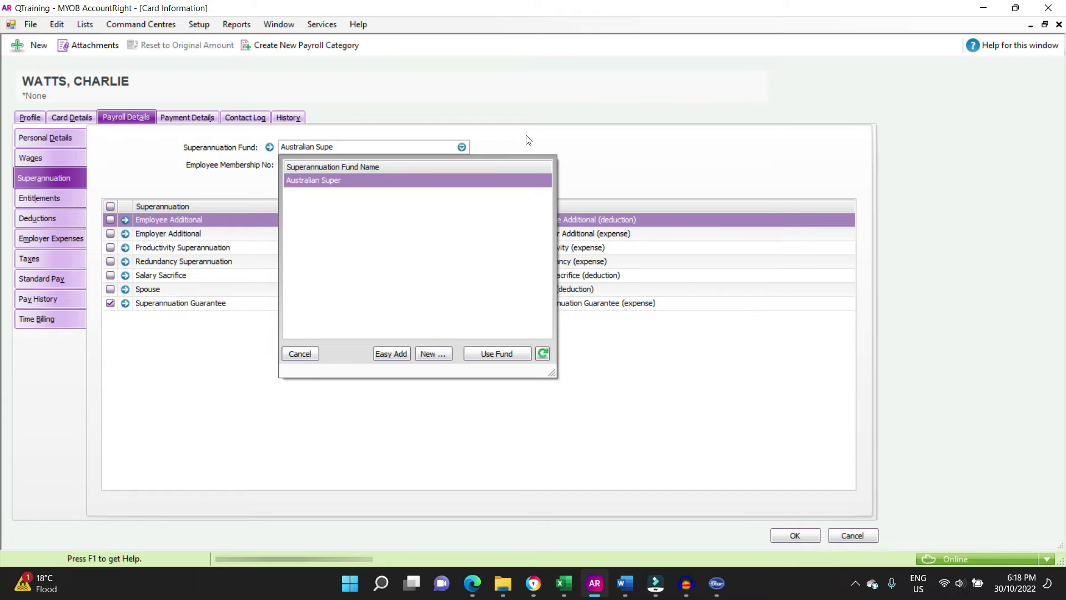
{"action": "type", "text": "r"}
{"action": "left_click", "coordinate": [301, 354]}
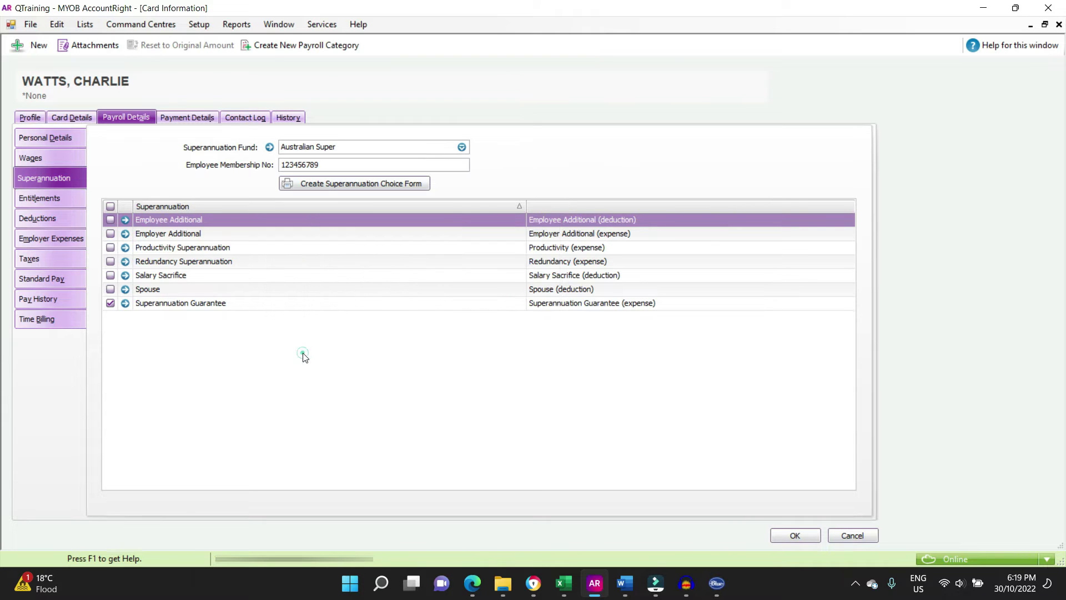
{"action": "type", "text": "au"}
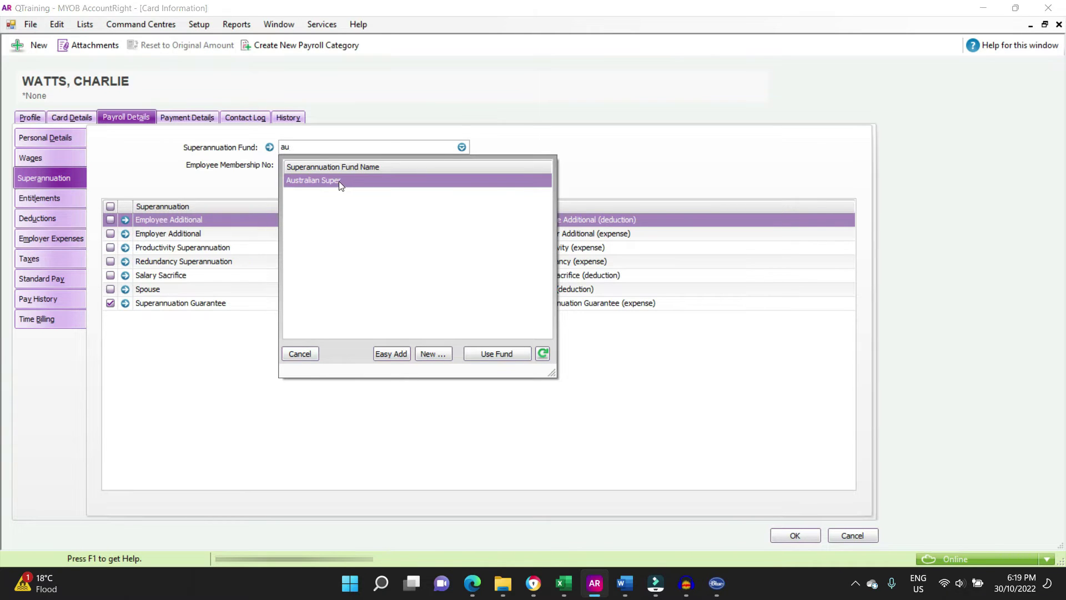
{"action": "double_click", "coordinate": [340, 183]}
{"action": "left_click", "coordinate": [578, 158]}
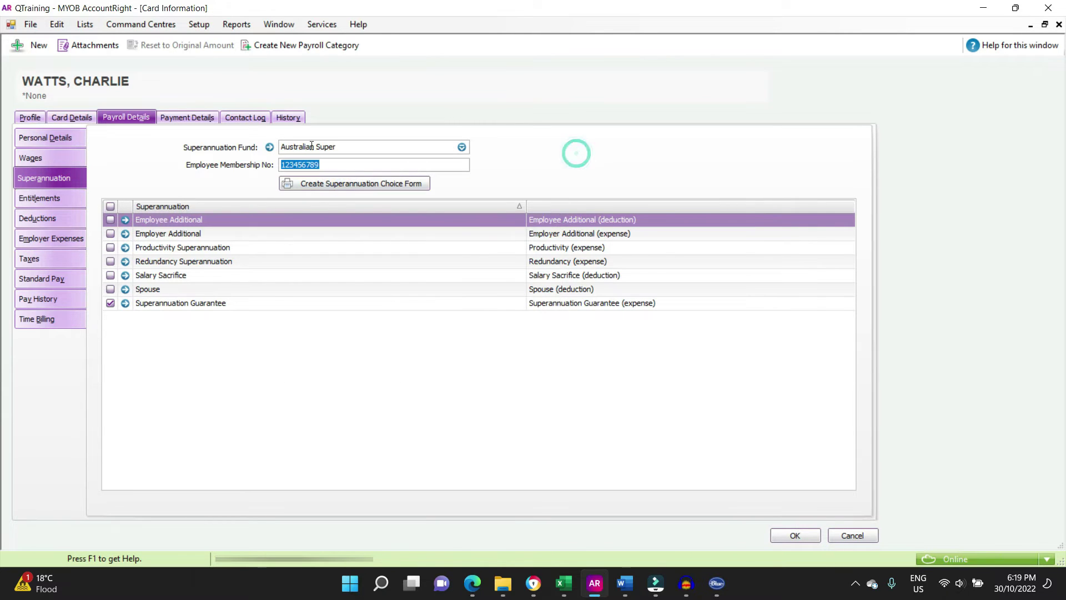
Step: Open the Australian Super fund record and filter its Registered Name list by 'sta'
{"action": "left_click", "coordinate": [270, 148]}
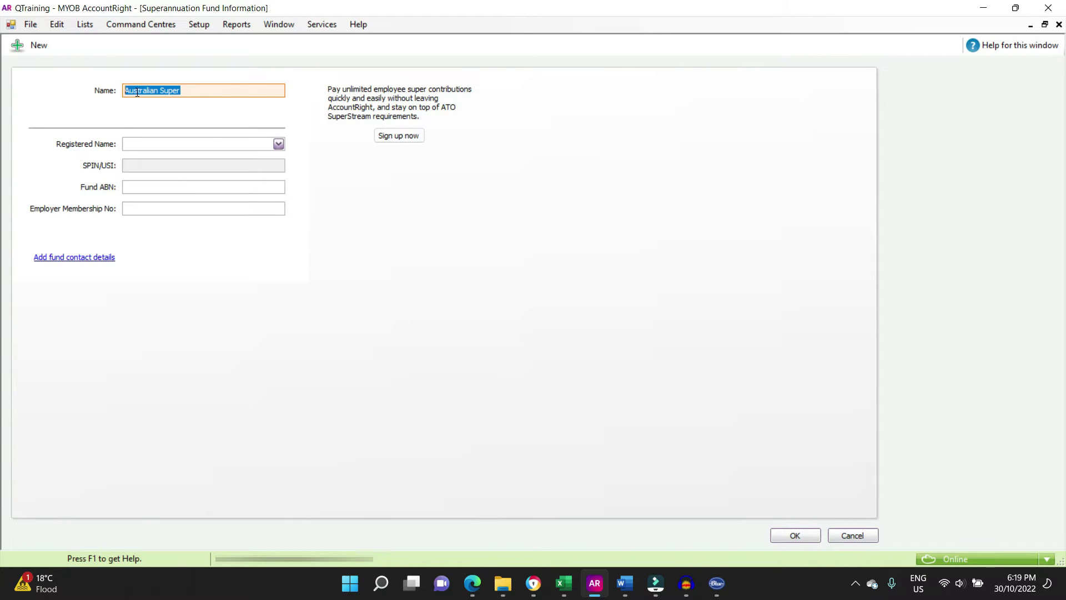
{"action": "left_click", "coordinate": [407, 220]}
{"action": "left_click", "coordinate": [278, 145]}
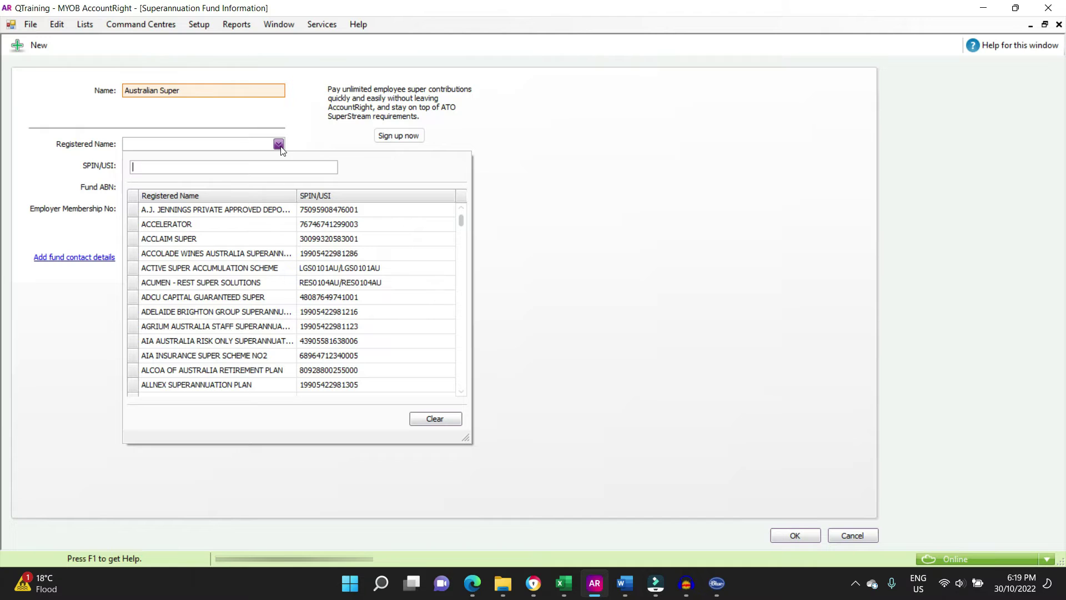
{"action": "type", "text": "sta"}
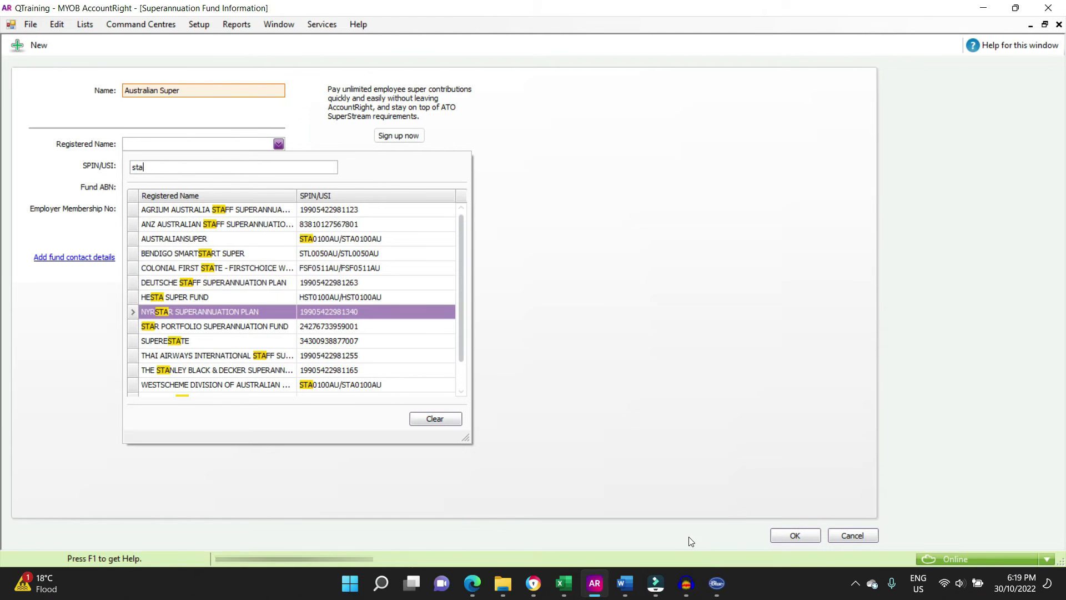
Step: Check the fund name and USI STA0100AU on the choice form PDF, then return to AccountRight
{"action": "left_click", "coordinate": [473, 588]}
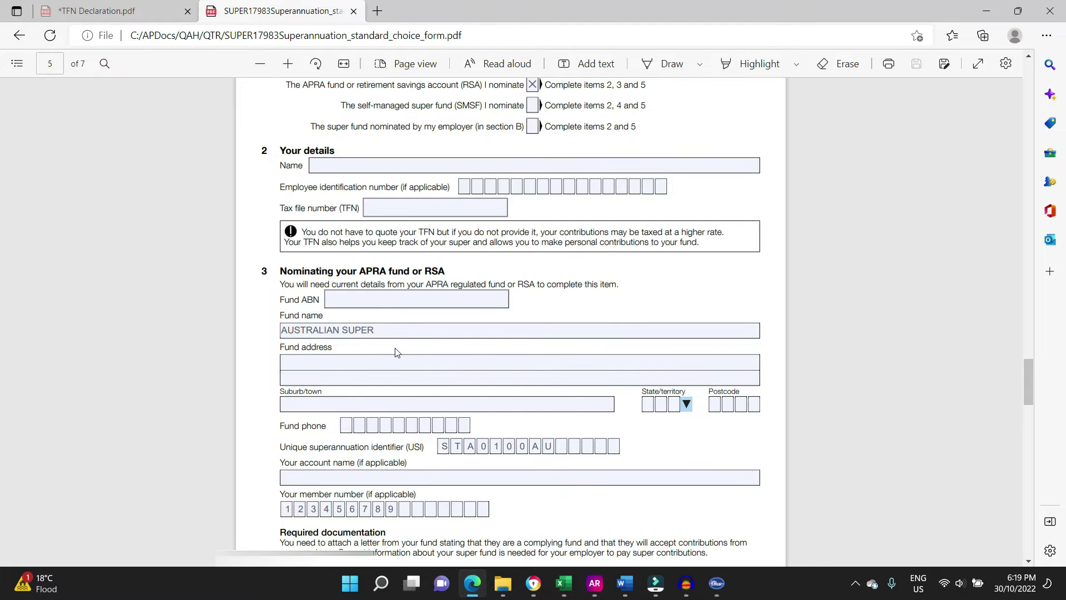
{"action": "scroll", "coordinate": [527, 381], "scroll_direction": "up", "scroll_amount": 5}
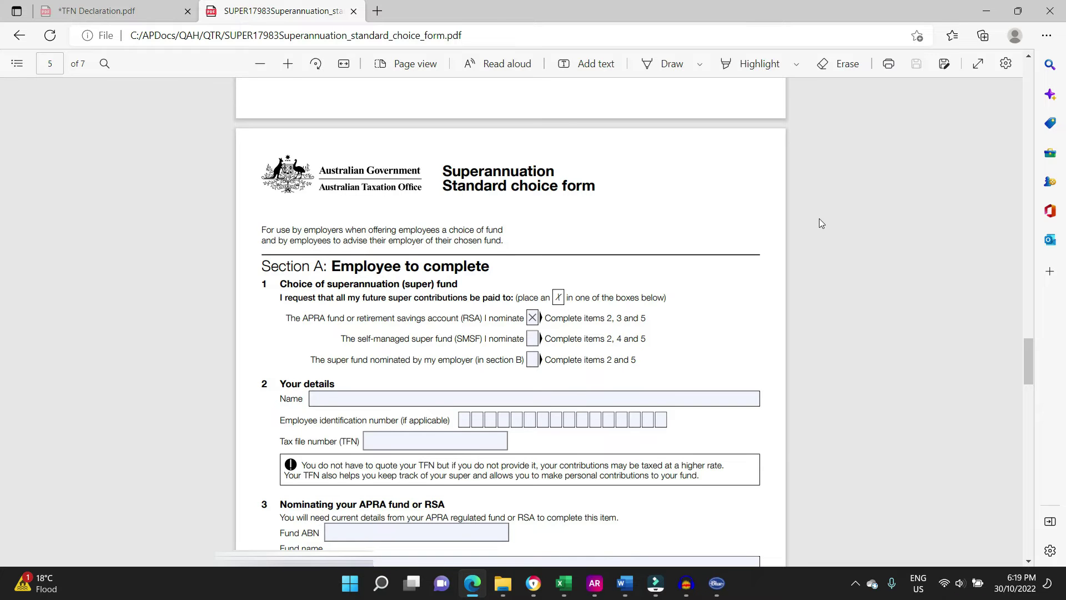
{"action": "scroll", "coordinate": [822, 223], "scroll_direction": "down", "scroll_amount": 5}
{"action": "scroll", "coordinate": [821, 222], "scroll_direction": "down", "scroll_amount": 2}
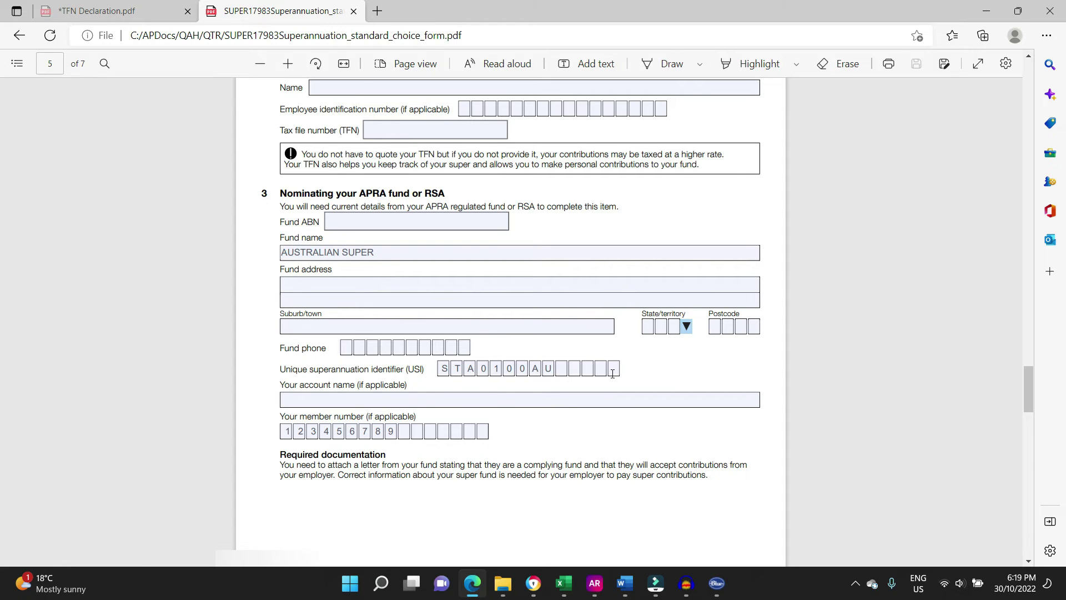
{"action": "key", "text": "alt+Tab"}
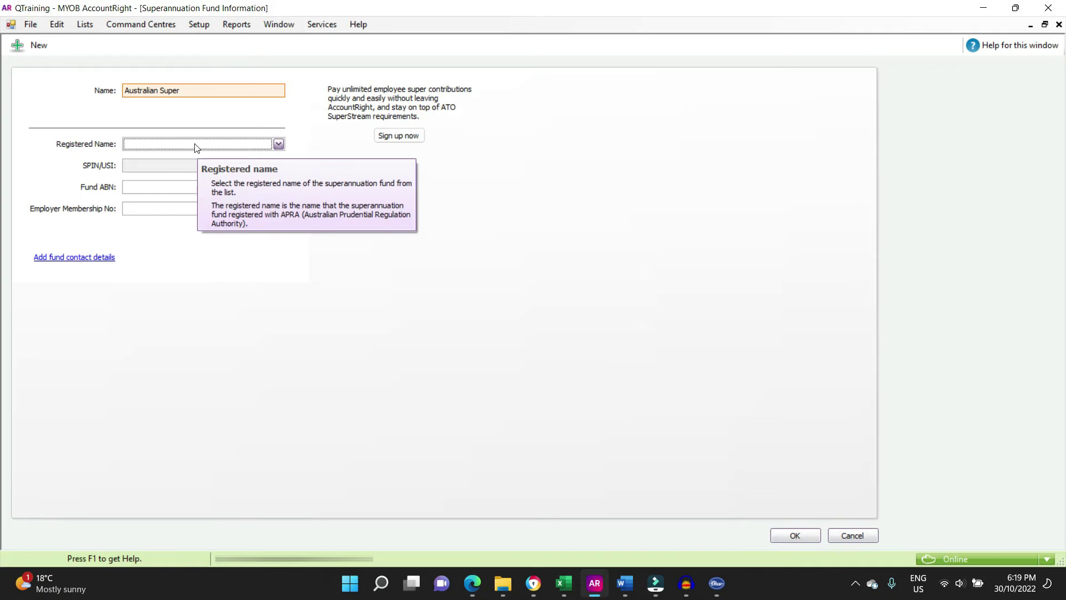
{"action": "left_click", "coordinate": [191, 146]}
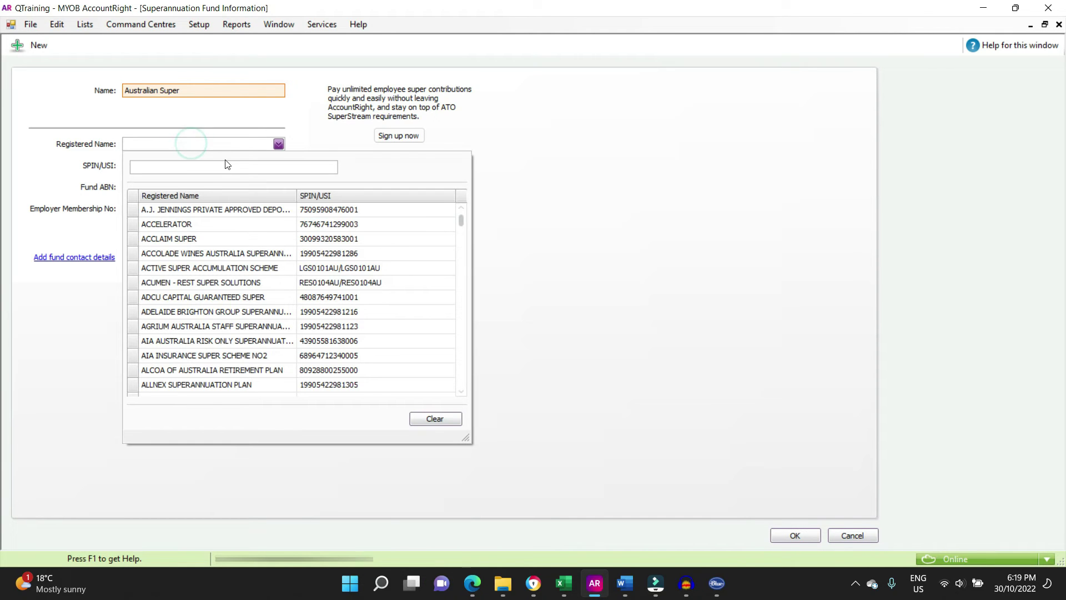
{"action": "type", "text": "sta"}
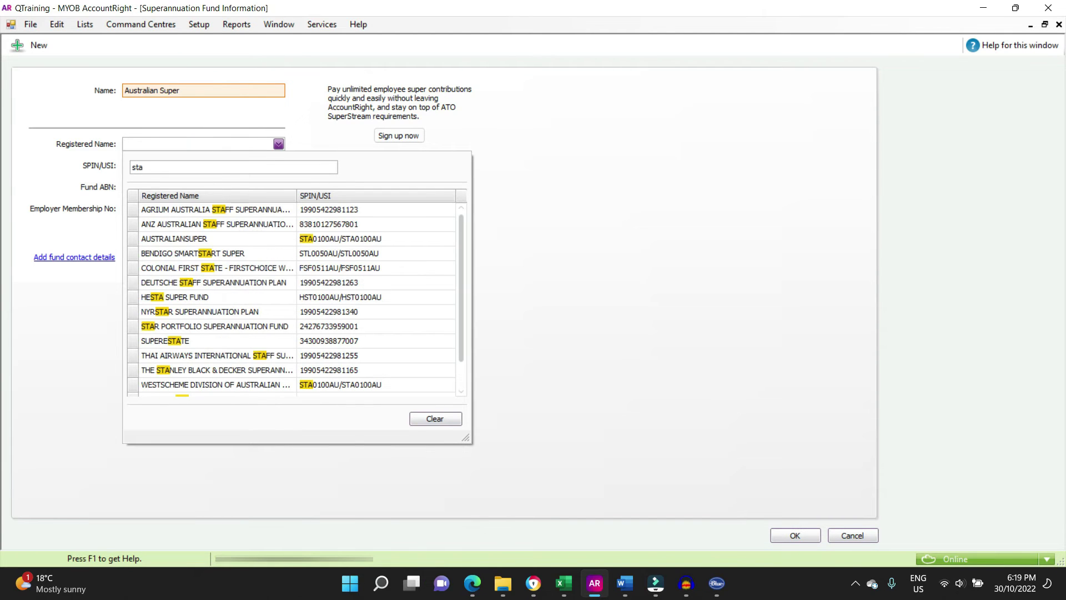
{"action": "type", "text": "0100"}
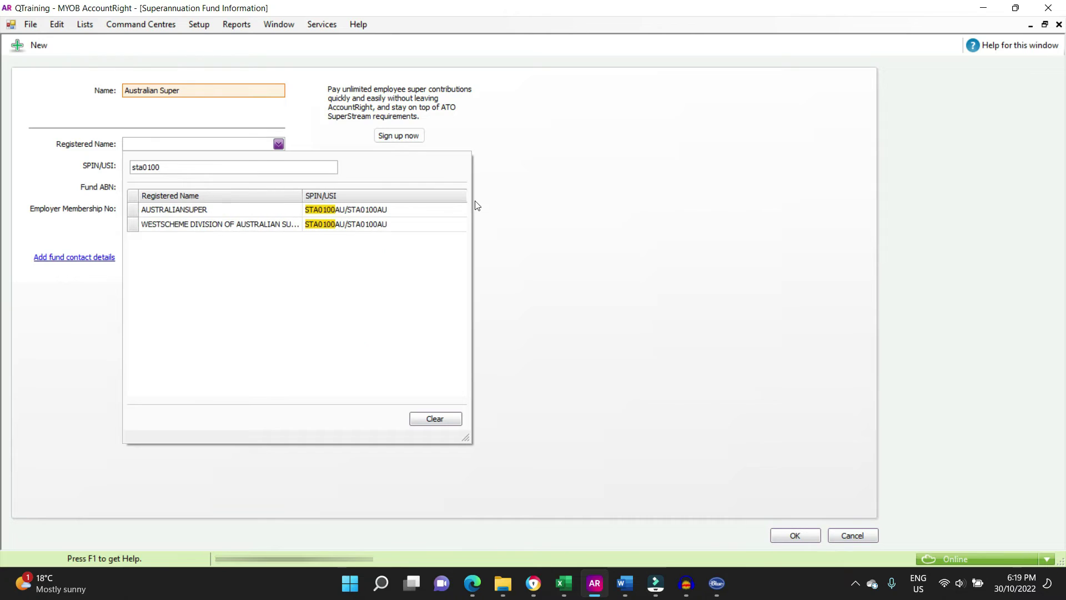
{"action": "left_click", "coordinate": [387, 210]}
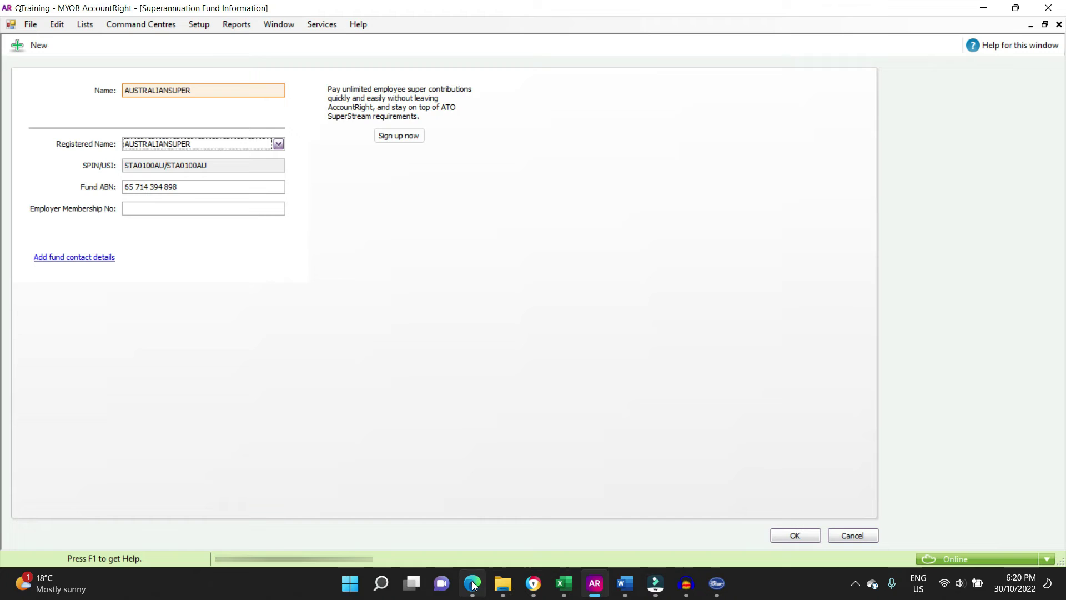
{"action": "mouse_move", "coordinate": [472, 585]}
{"action": "left_click", "coordinate": [450, 433]}
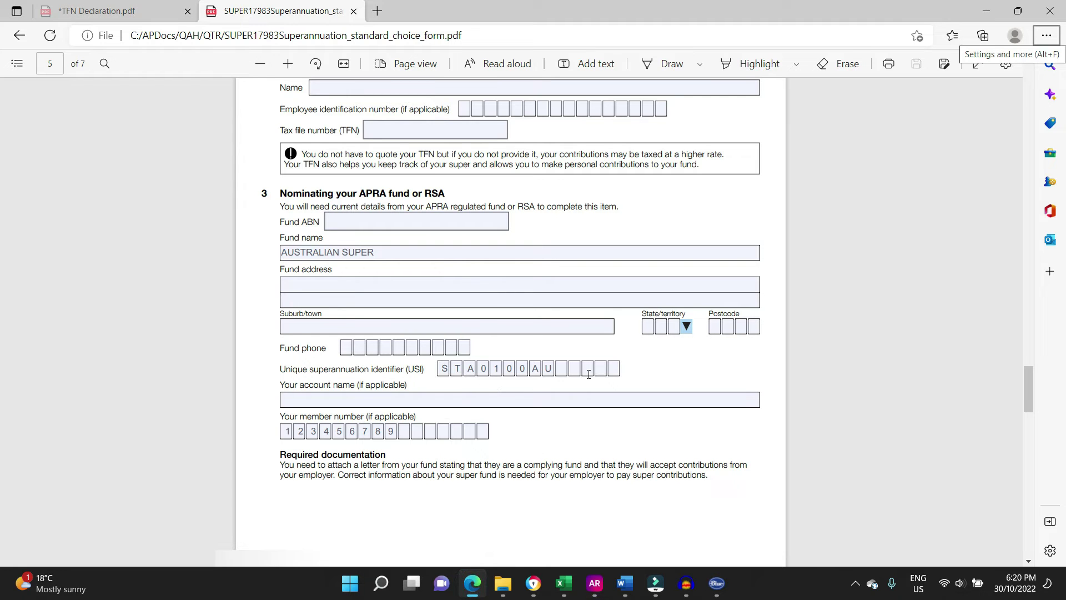
{"action": "left_click", "coordinate": [986, 11]}
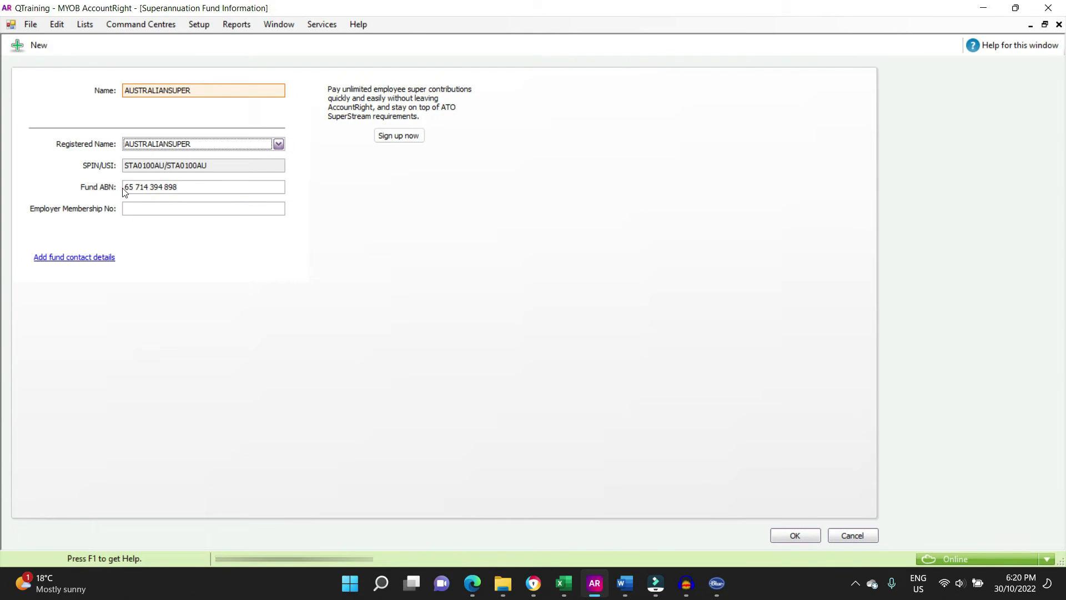
Step: Save the fund record and the employee card, then close the Cards List
{"action": "mouse_move", "coordinate": [207, 188]}
{"action": "left_click", "coordinate": [804, 539]}
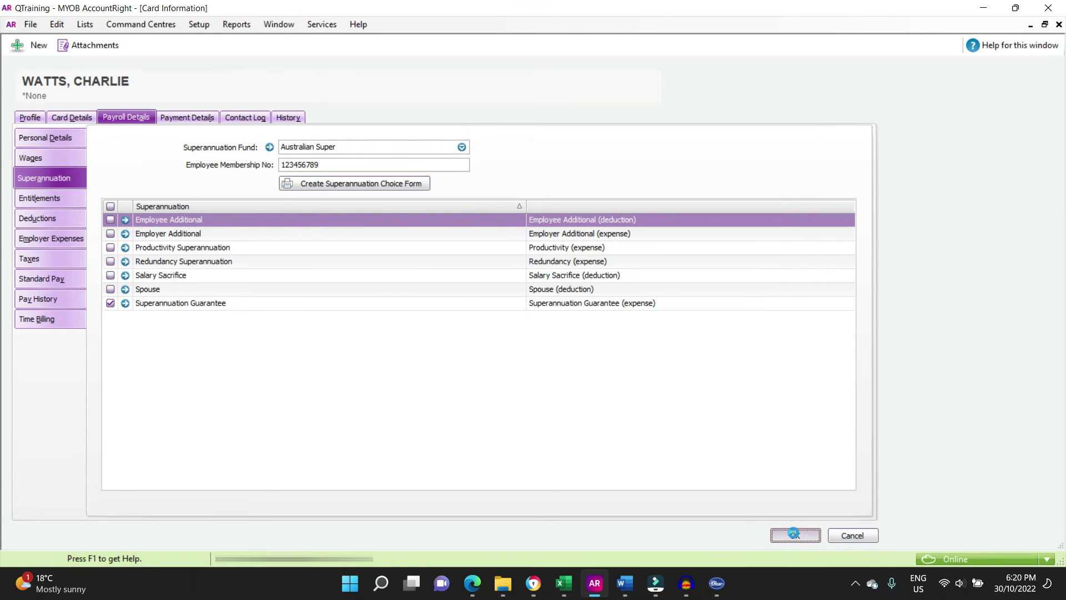
{"action": "left_click", "coordinate": [794, 535]}
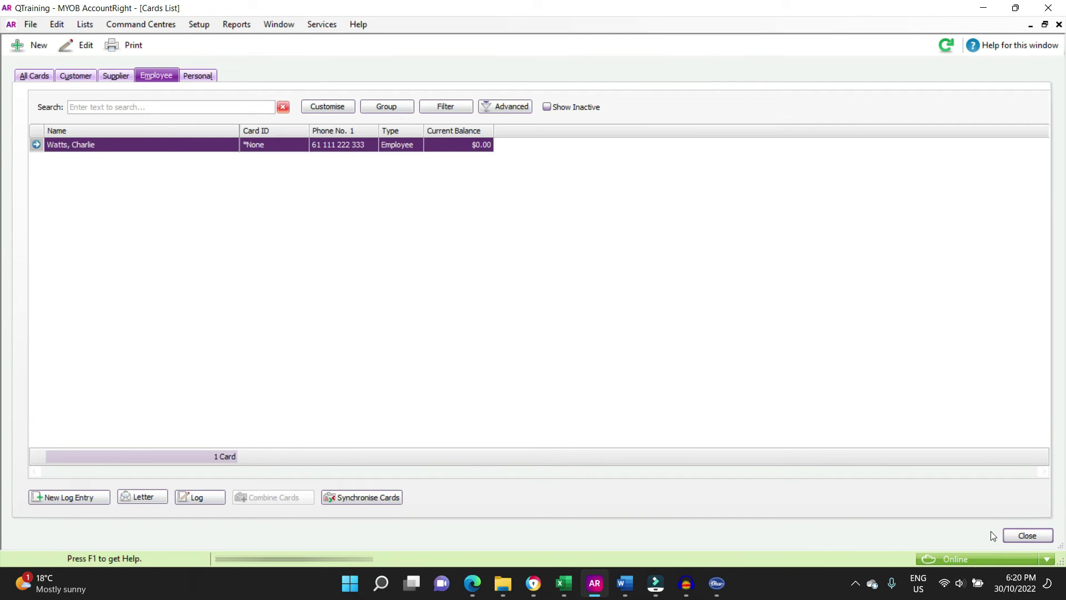
{"action": "left_click", "coordinate": [1040, 536]}
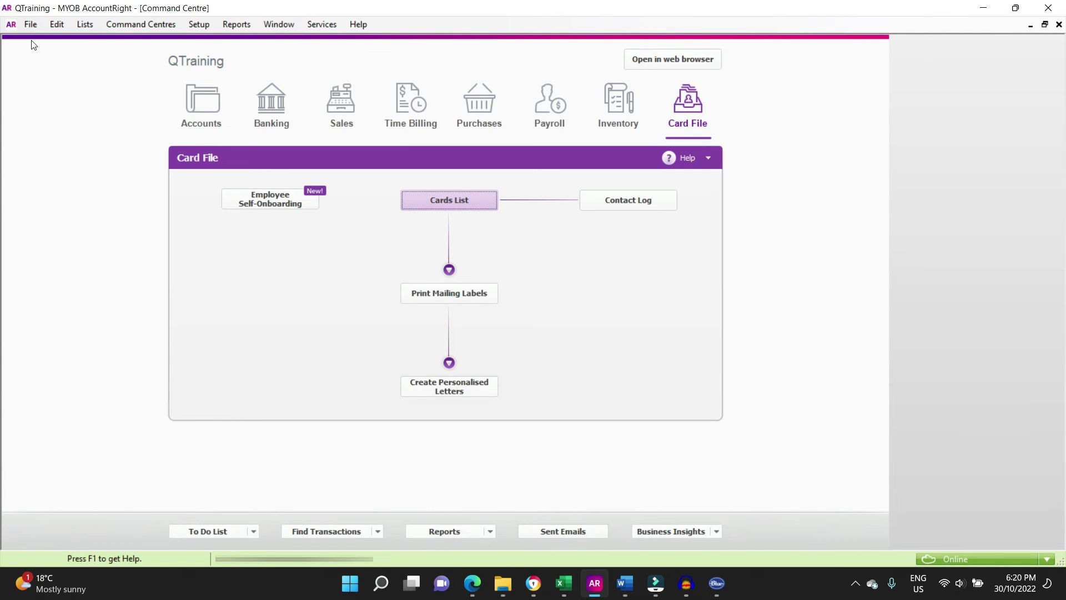
Step: Reopen the AUSTRALIANSUPER record from Lists > Superannuation Funds
{"action": "left_click", "coordinate": [83, 25]}
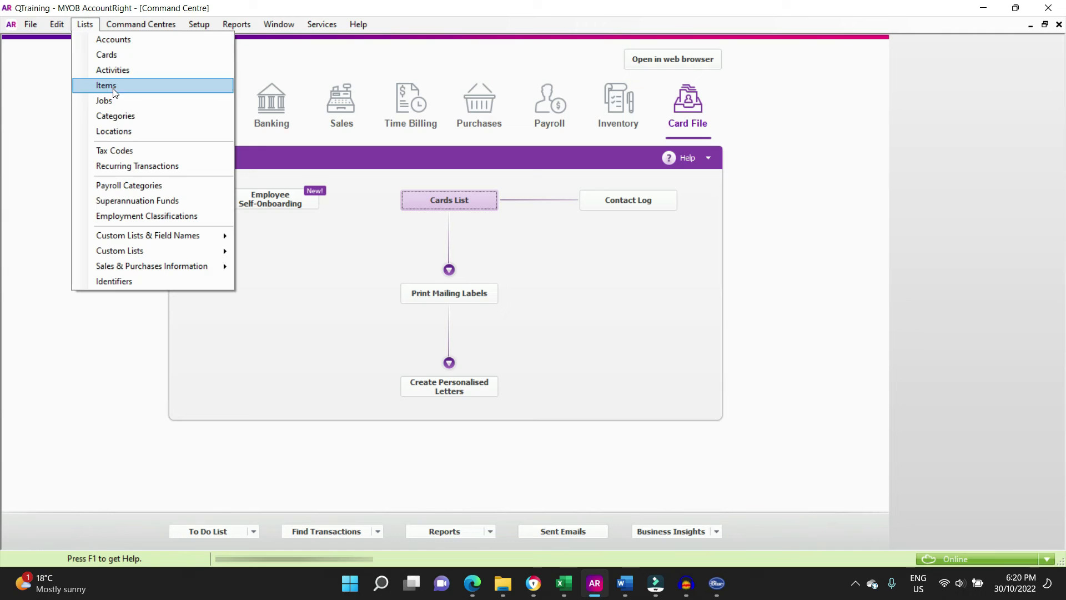
{"action": "left_click", "coordinate": [153, 203]}
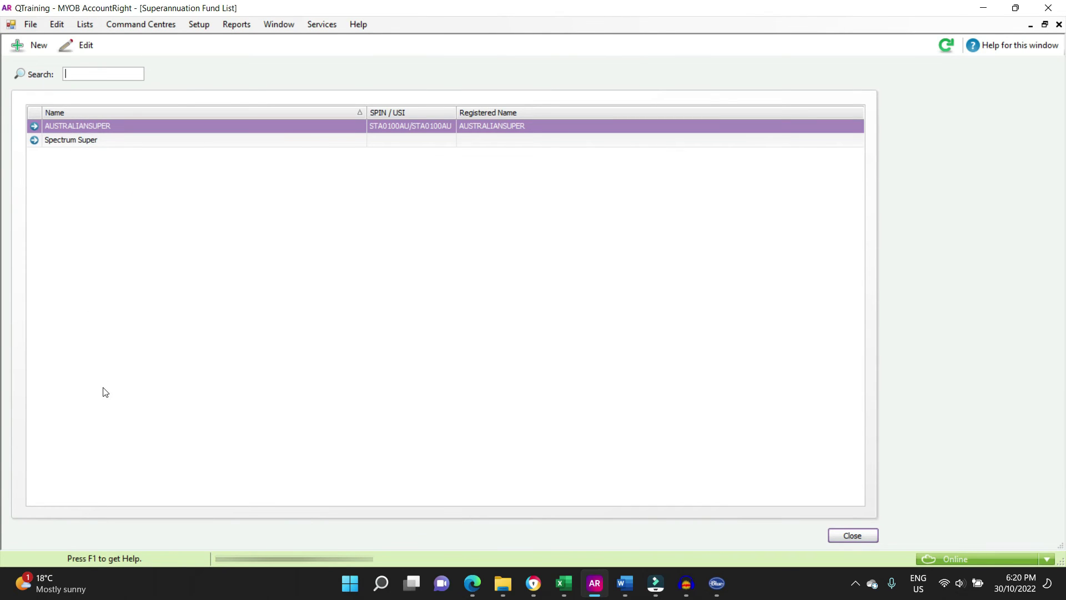
{"action": "left_click", "coordinate": [34, 126]}
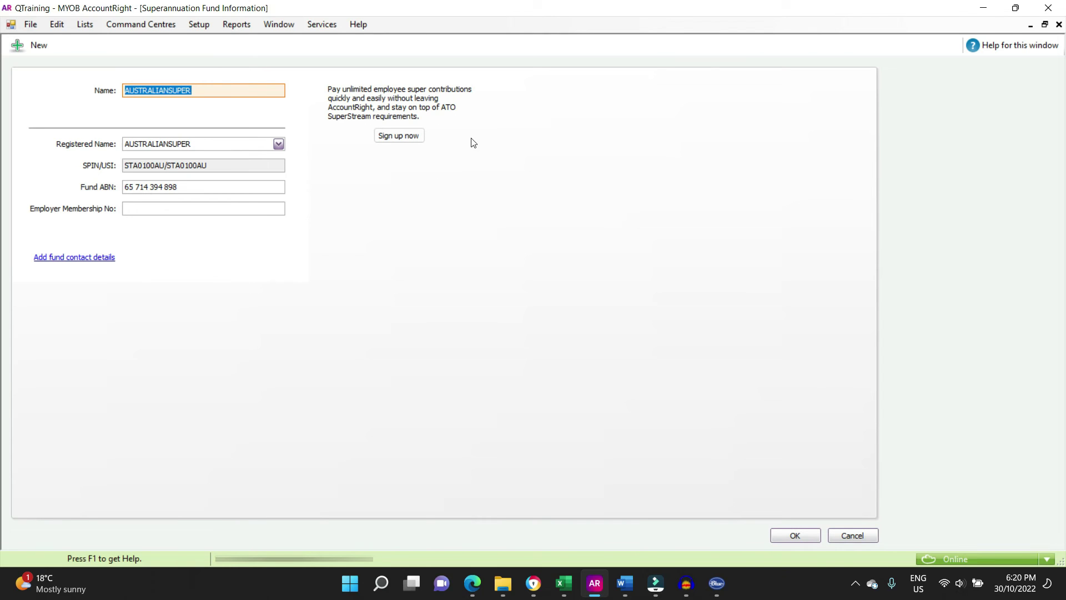
Step: Close the AUSTRALIANSUPER fund record with OK, back to the fund list showing USI STA0100AU
{"action": "left_click", "coordinate": [795, 536]}
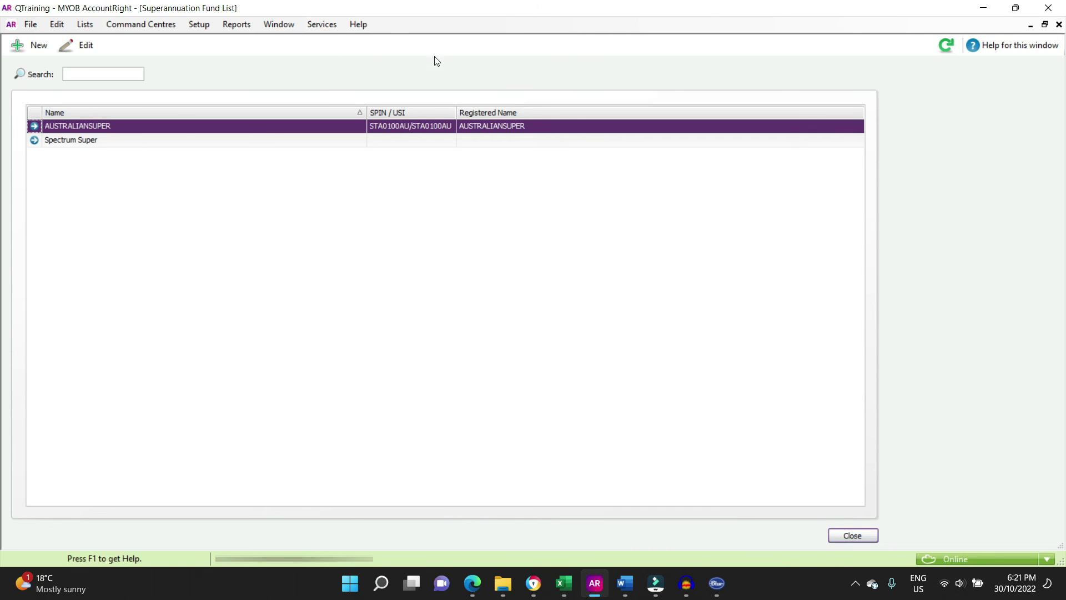
Step: Close the Superannuation Fund List to return to the Card File command centre
{"action": "left_click", "coordinate": [852, 535]}
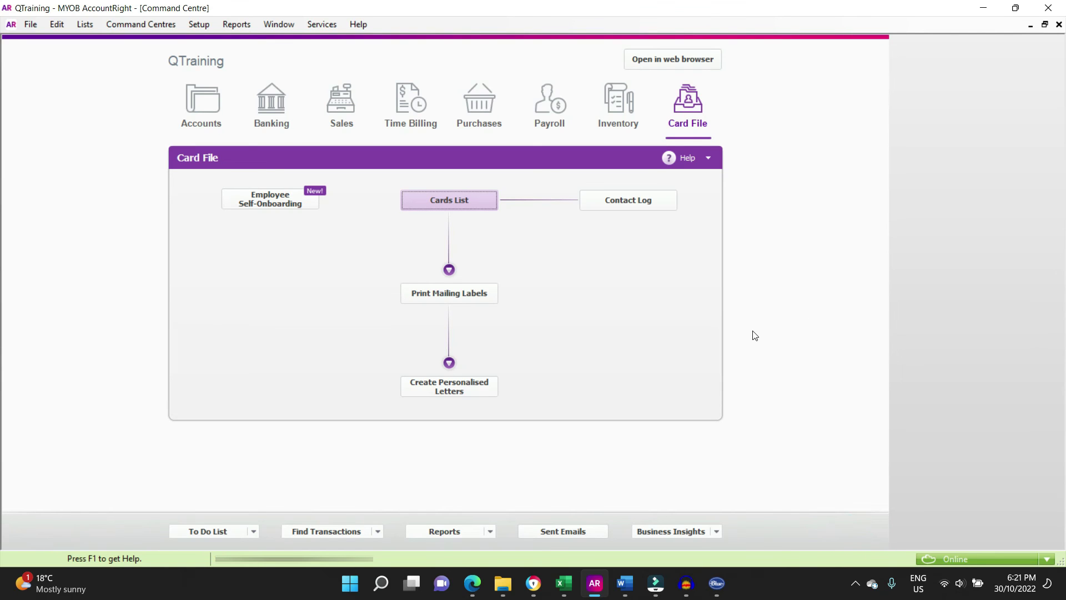